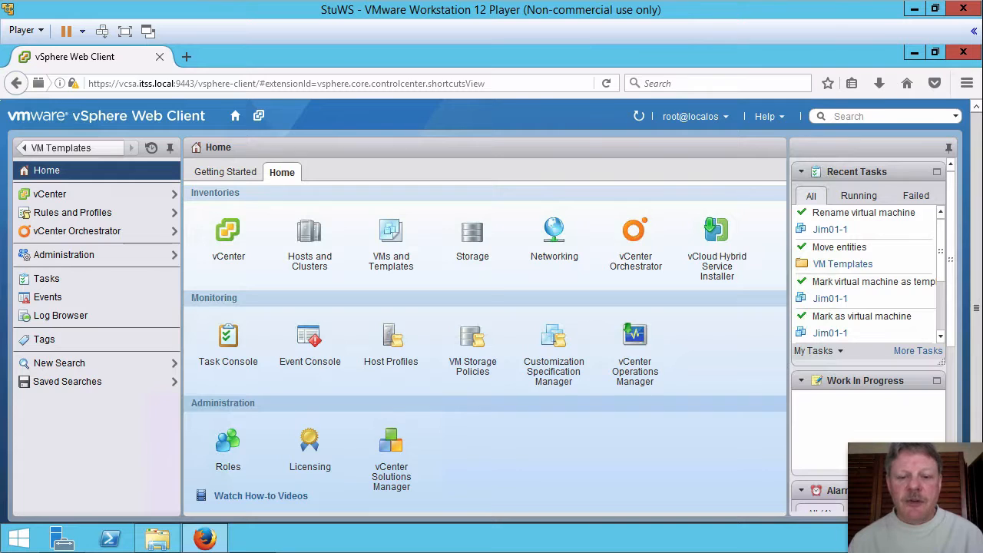
From Home, open the Customization Specification Manager and start a new specification.
{"action": "left_click", "coordinate": [553, 338]}
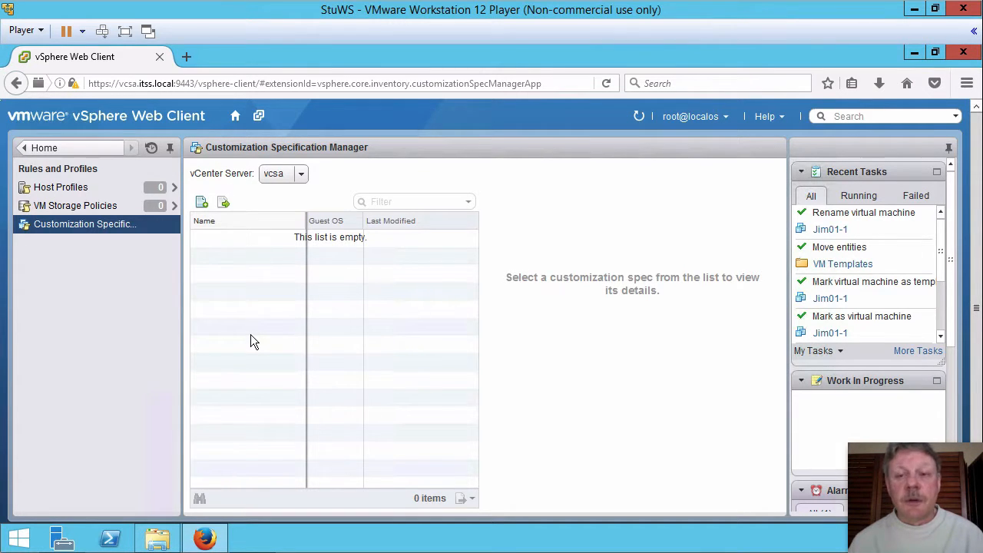
{"action": "left_click", "coordinate": [203, 204]}
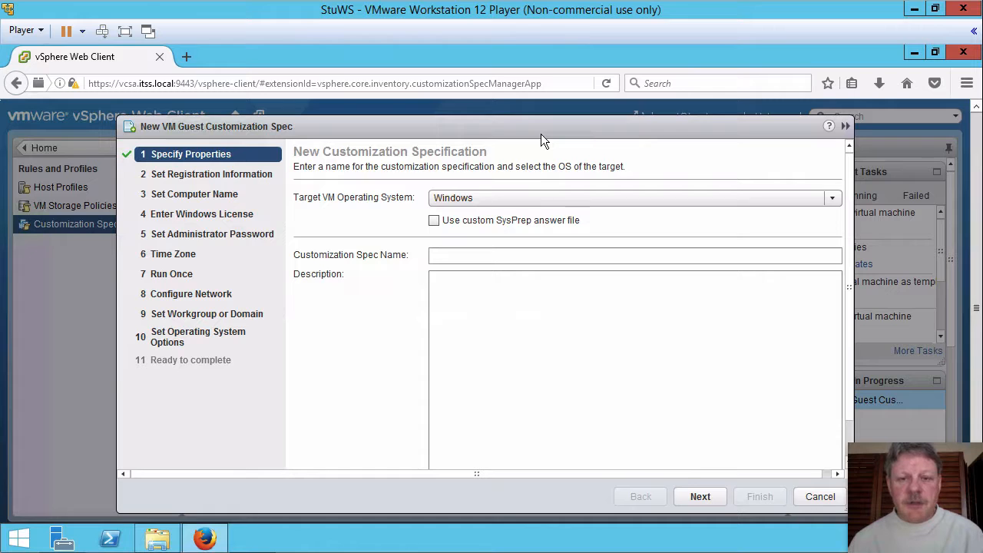
{"action": "left_click_drag", "start_coordinate": [540, 134], "coordinate": [540, 112]}
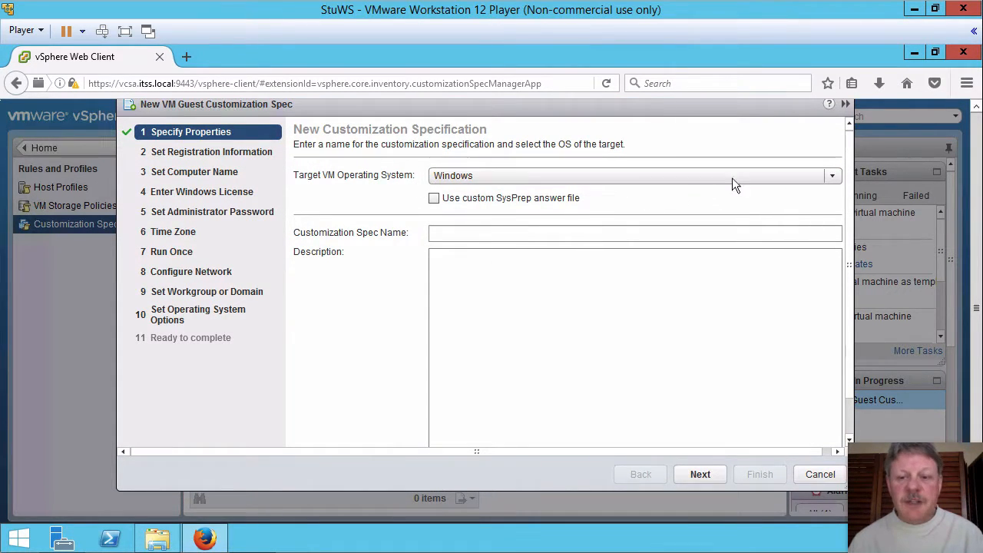
{"action": "left_click", "coordinate": [839, 177]}
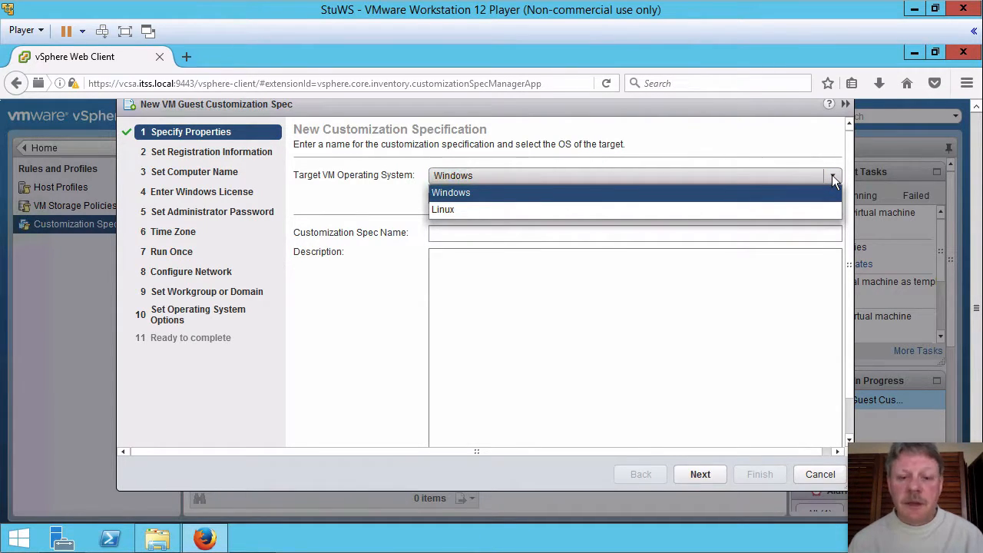
{"action": "left_click", "coordinate": [834, 179]}
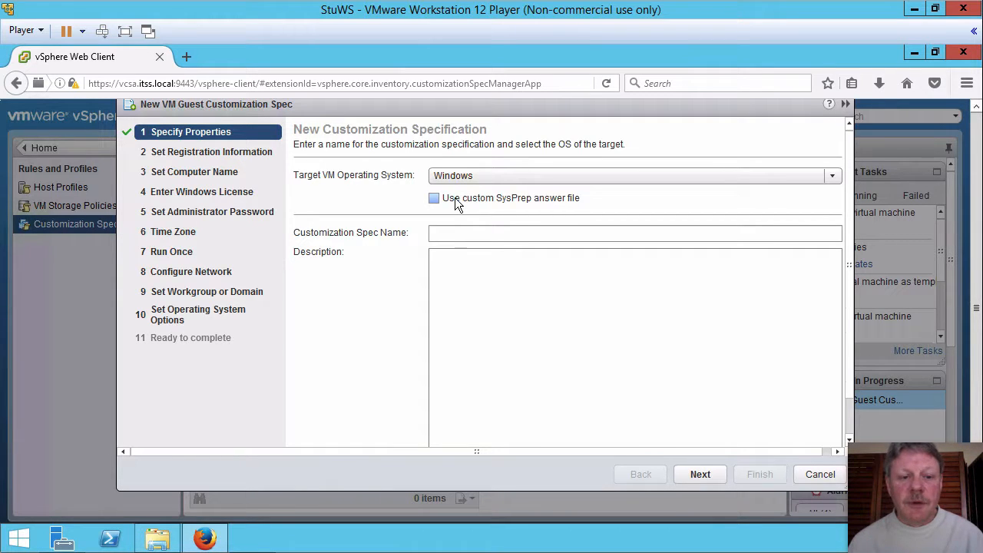
Enter 'Jim-Customization' as the customization spec name and continue.
{"action": "left_click", "coordinate": [466, 236]}
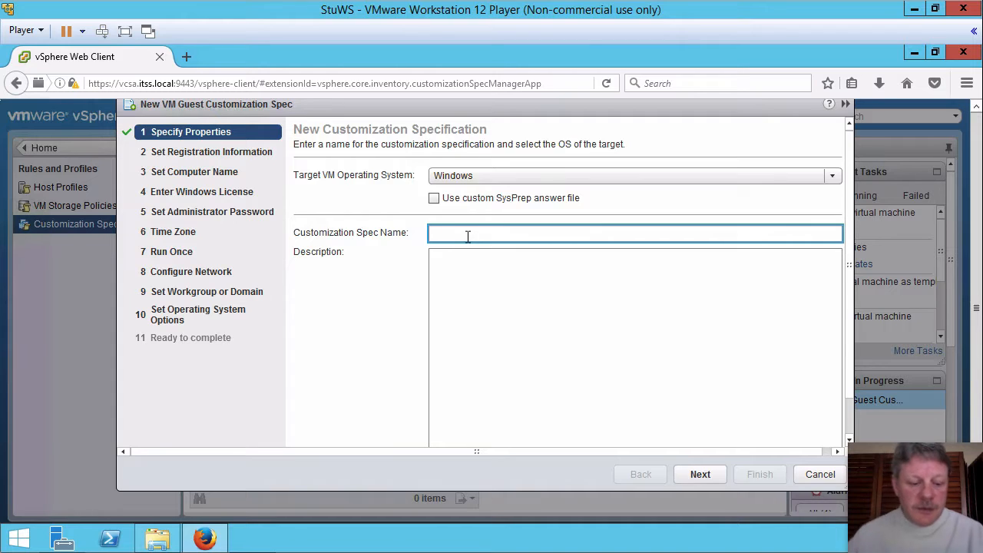
{"action": "type", "text": "Jim-"}
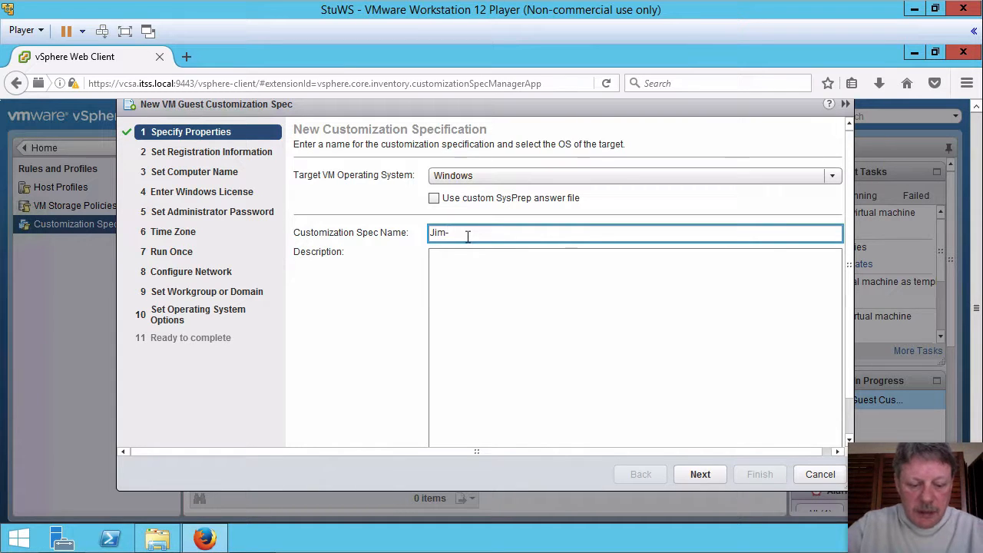
{"action": "type", "text": "Custom"}
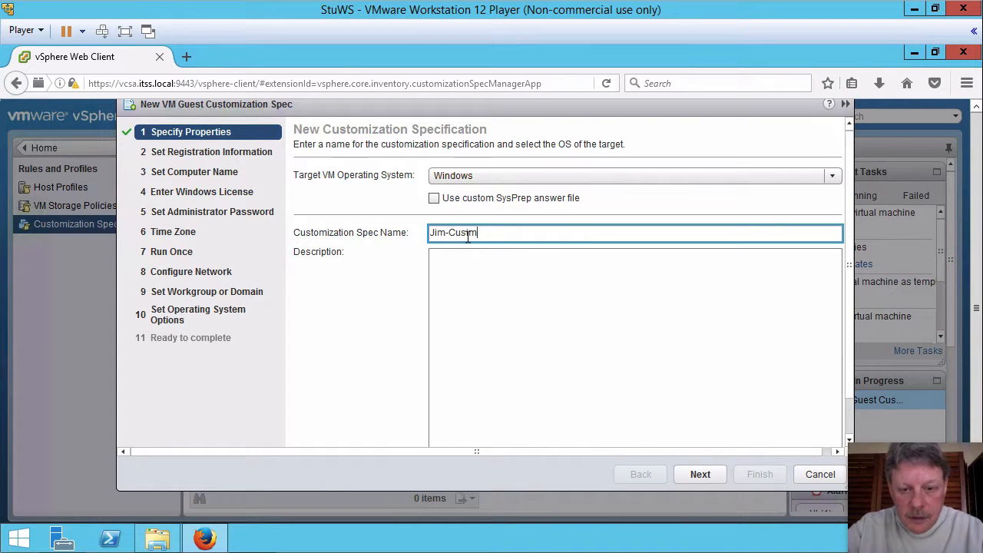
{"action": "key", "text": "BackSpace"}
{"action": "key", "text": "BackSpace"}
{"action": "key", "text": "BackSpace"}
{"action": "key", "text": "BackSpace"}
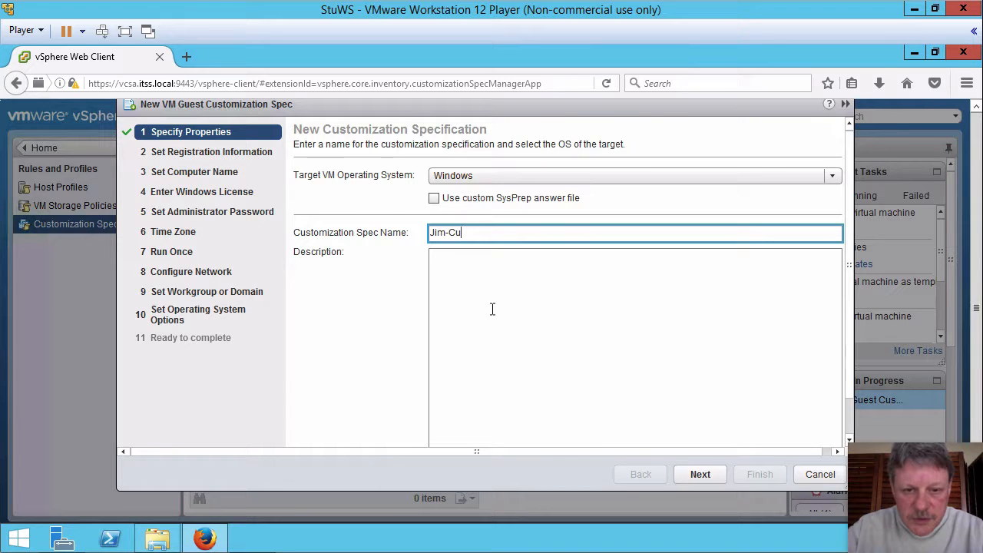
{"action": "type", "text": "stomiza"}
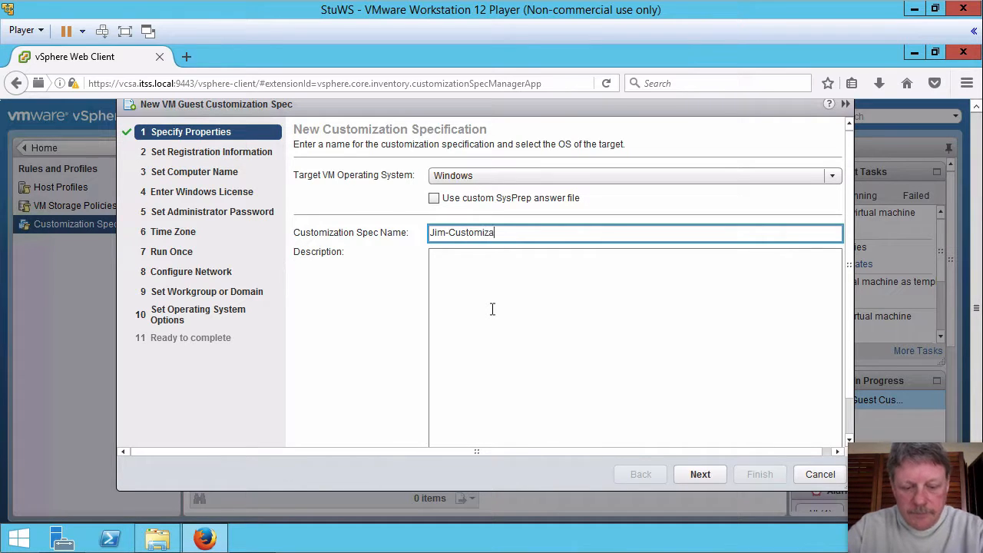
{"action": "type", "text": "tion"}
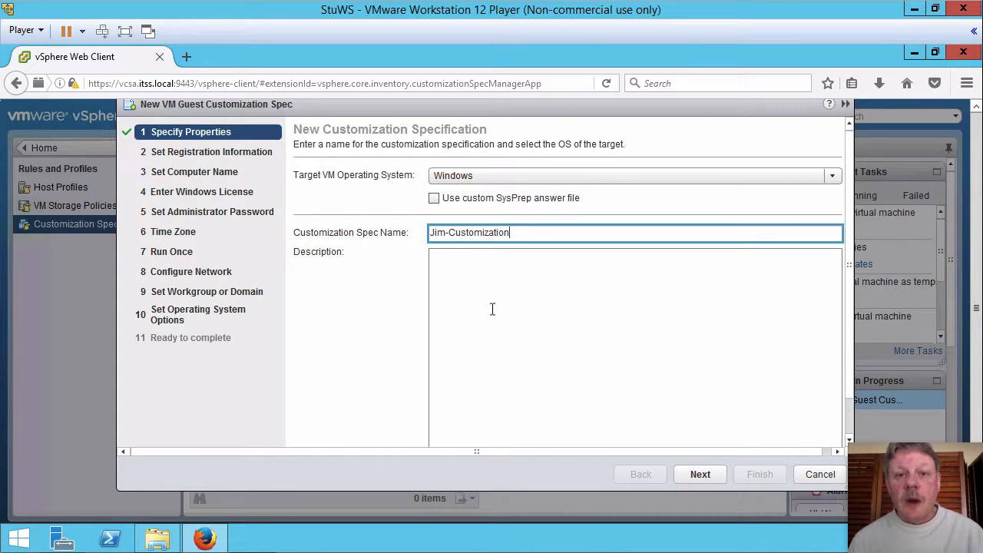
{"action": "left_click", "coordinate": [198, 314]}
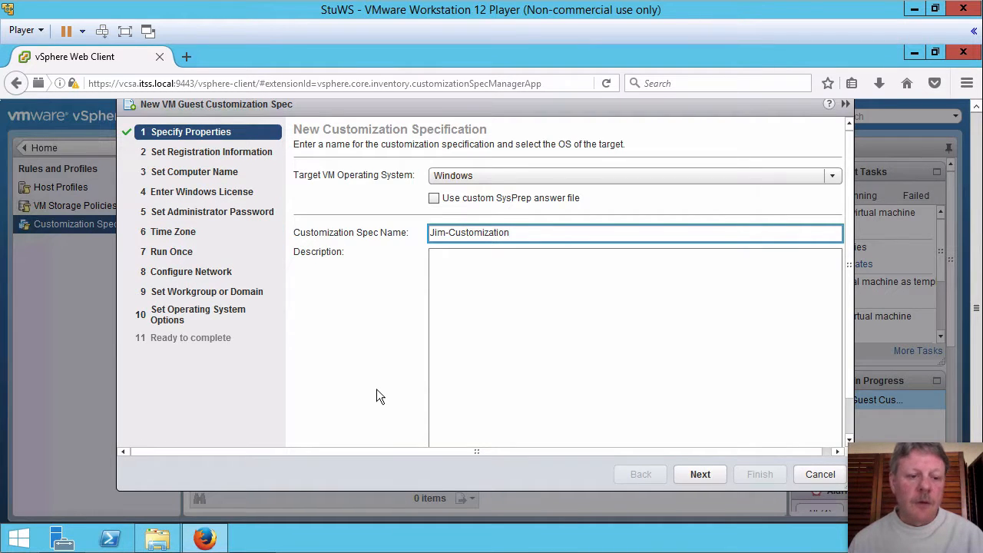
{"action": "left_click", "coordinate": [700, 474]}
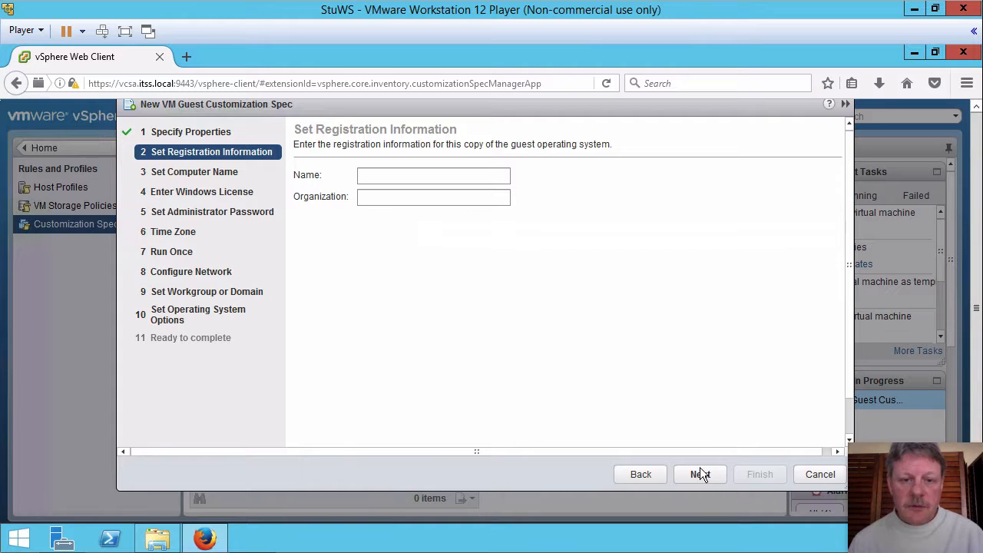
Register the owner as 'VMware Student' with organization 'VMware Training'.
{"action": "left_click", "coordinate": [481, 182]}
{"action": "type", "text": "VMware"}
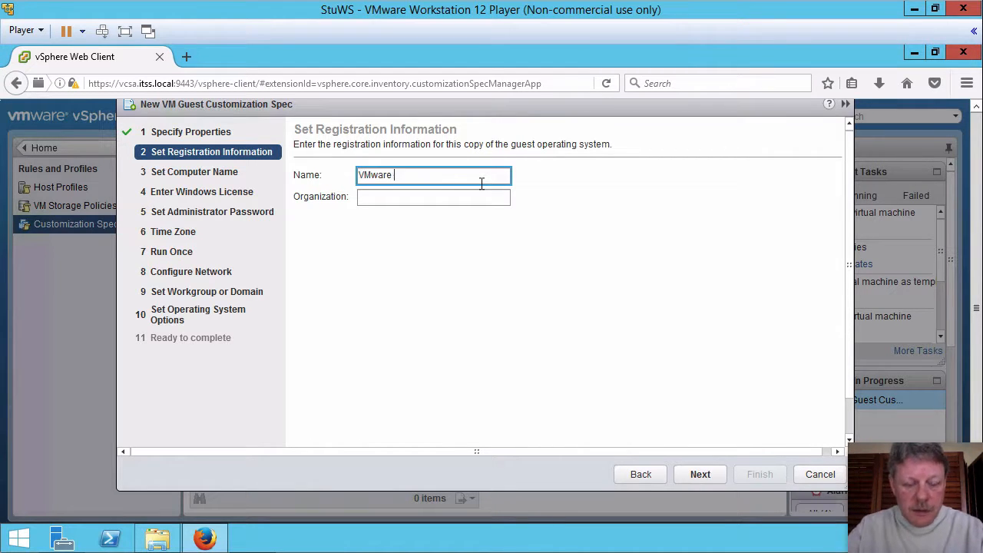
{"action": "type", "text": " Student"}
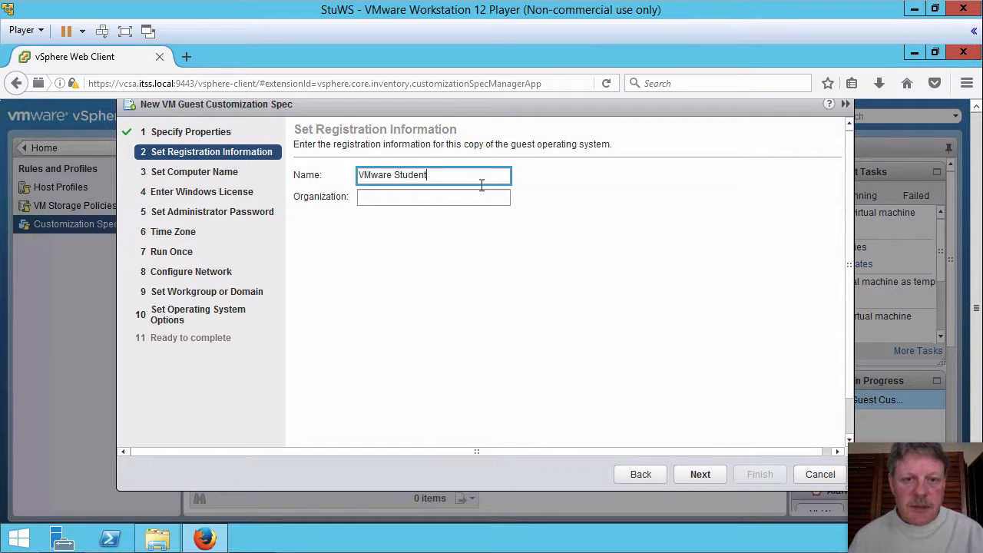
{"action": "left_click", "coordinate": [473, 197]}
{"action": "type", "text": "V"}
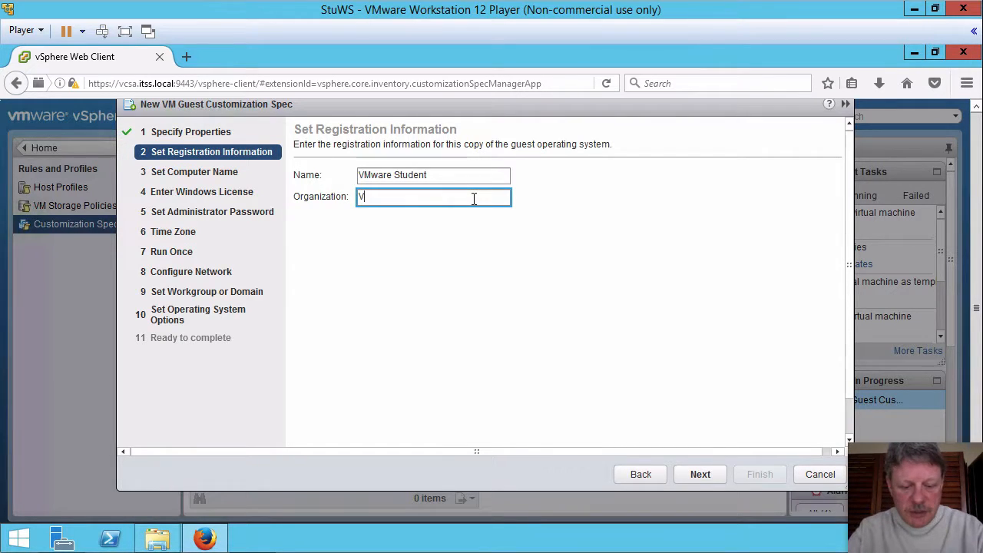
{"action": "type", "text": "Mware Tr"}
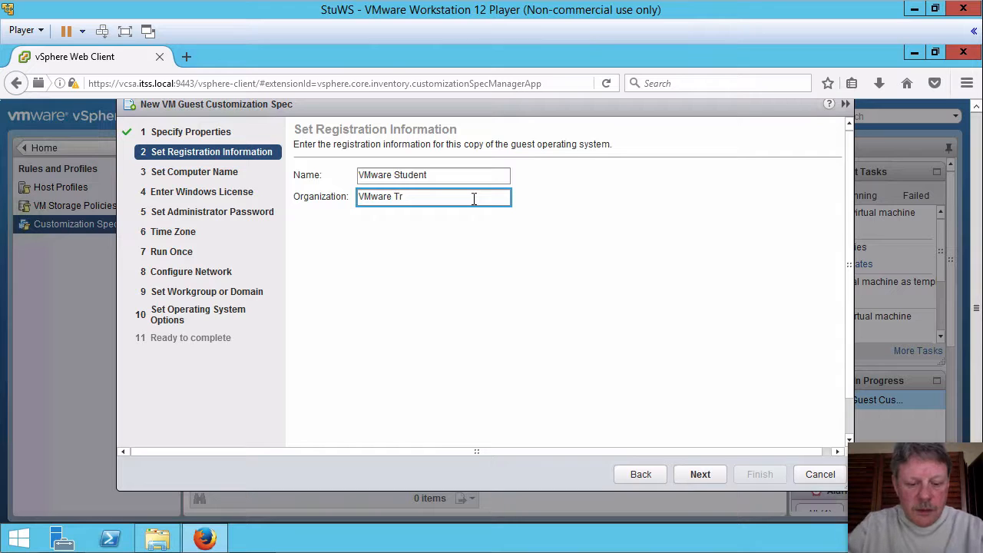
{"action": "type", "text": "aining"}
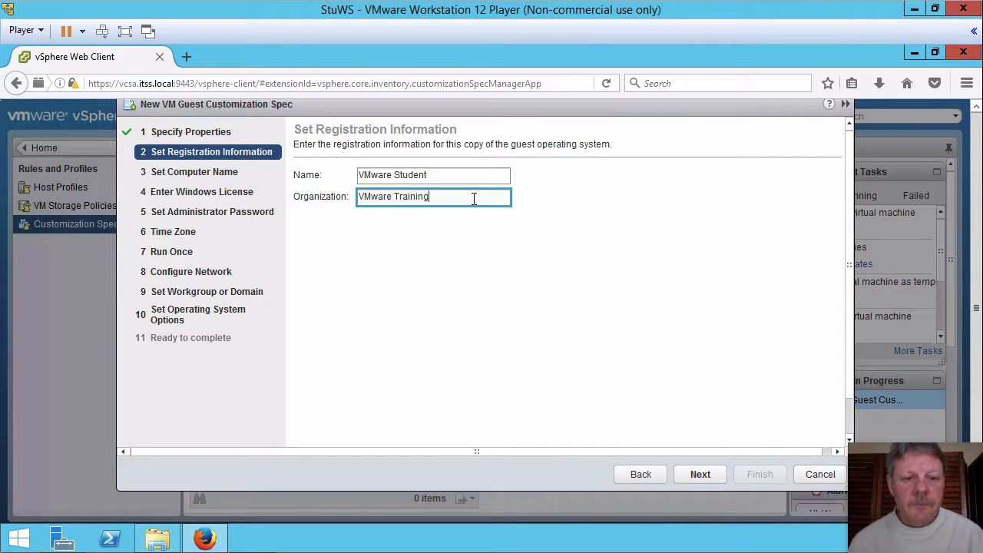
Set the computer name to use the virtual machine name and continue to licensing.
{"action": "left_click", "coordinate": [699, 473]}
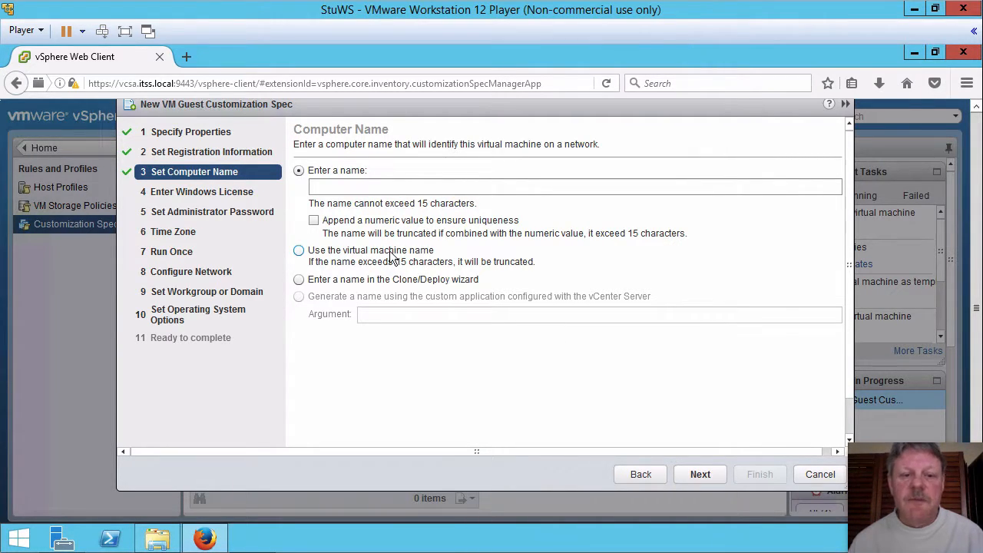
{"action": "left_click", "coordinate": [299, 251]}
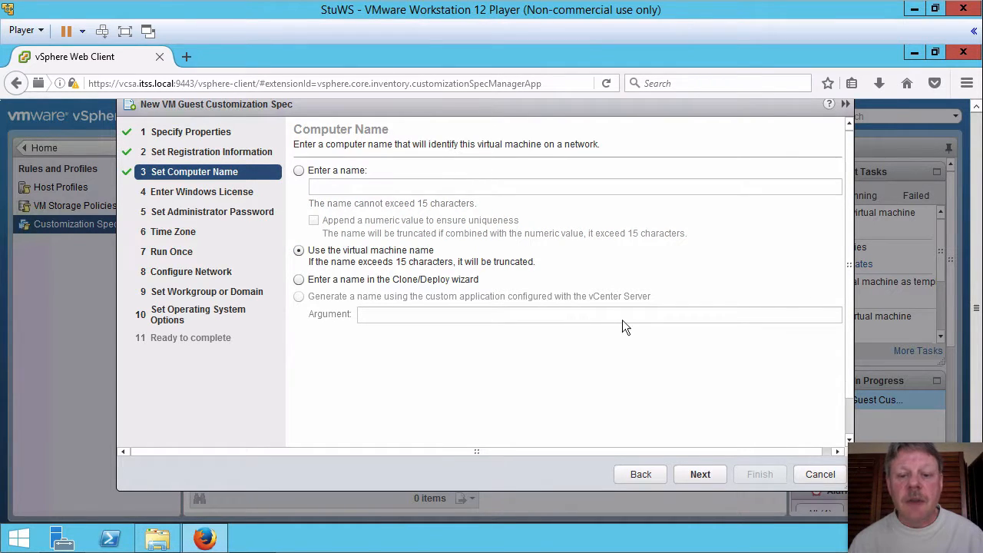
{"action": "left_click", "coordinate": [696, 470]}
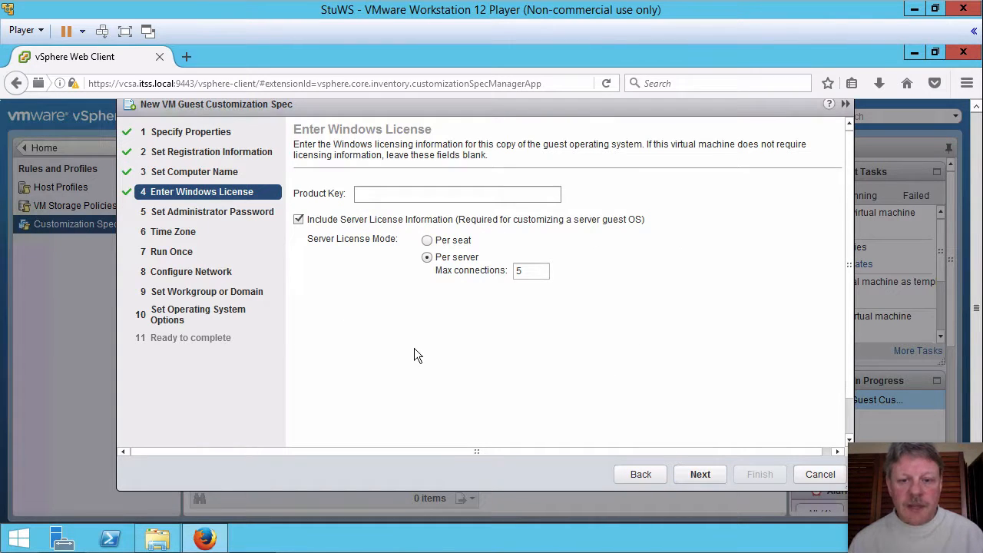
Enter the Windows product key, keeping Per server licensing with 5 connections, and continue.
{"action": "left_click", "coordinate": [410, 195]}
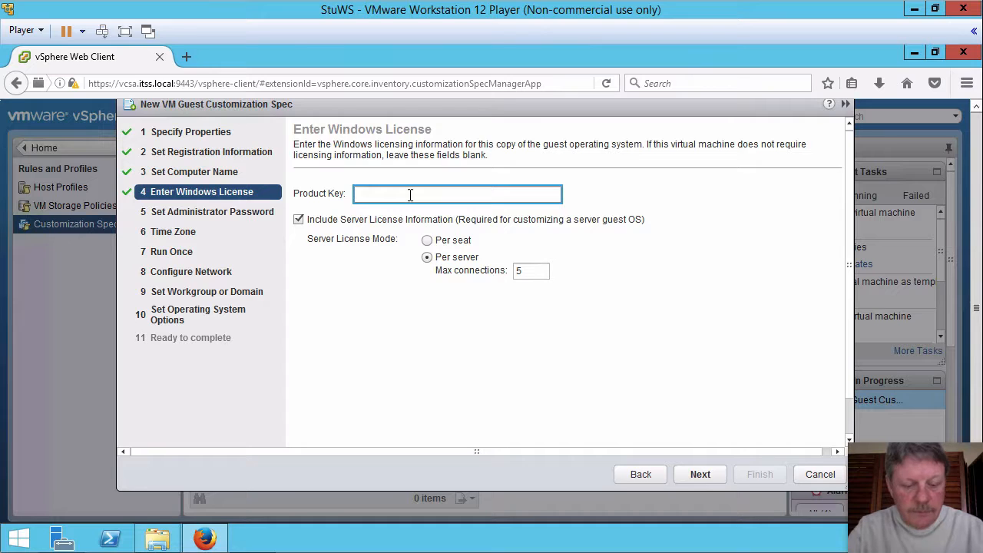
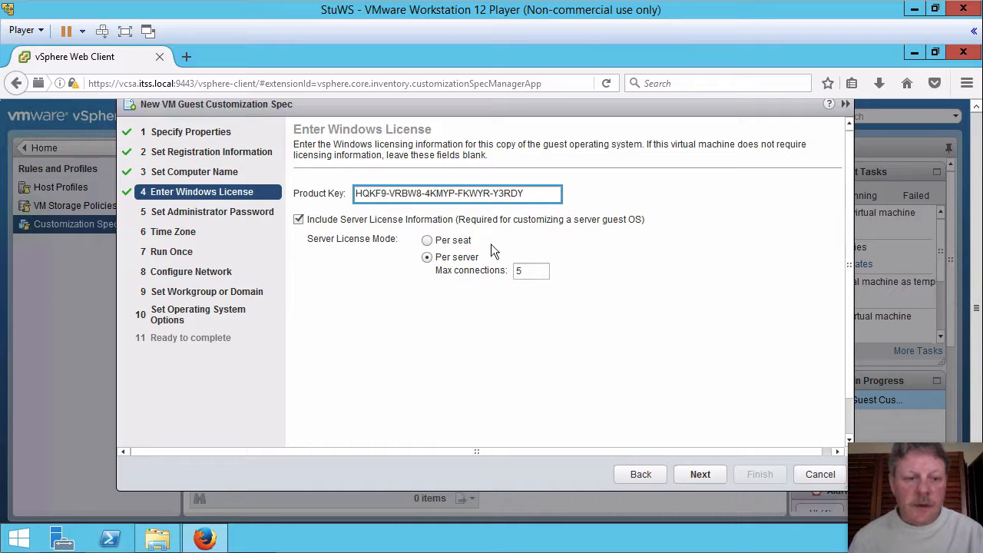
{"action": "left_click", "coordinate": [703, 472]}
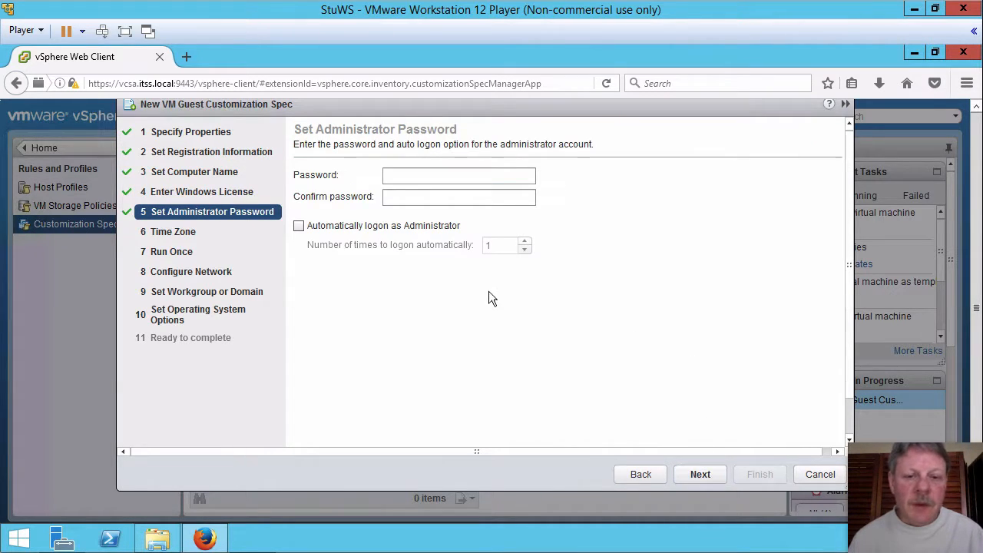
Enter and confirm the administrator password with auto logon off, then continue.
{"action": "left_click", "coordinate": [469, 175]}
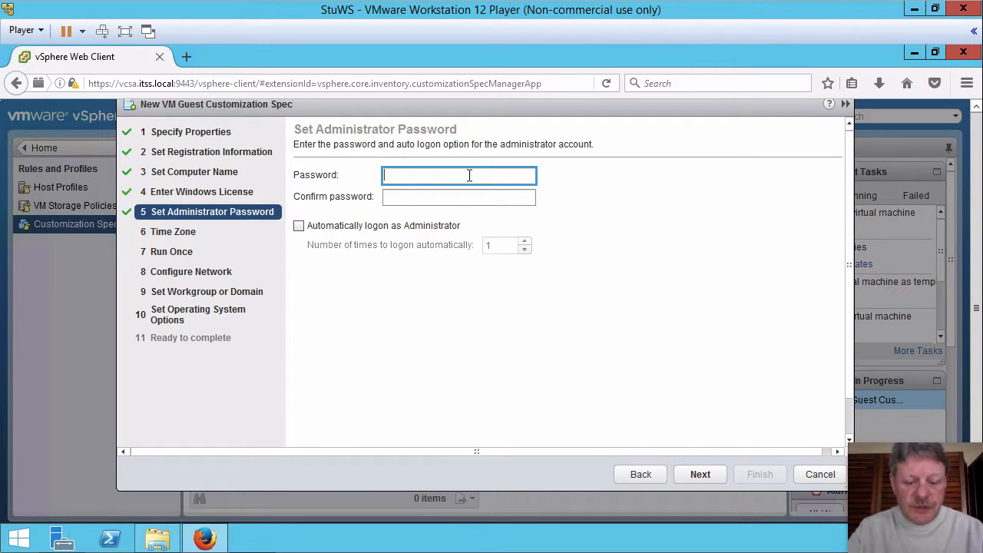
{"action": "type", "text": "********"}
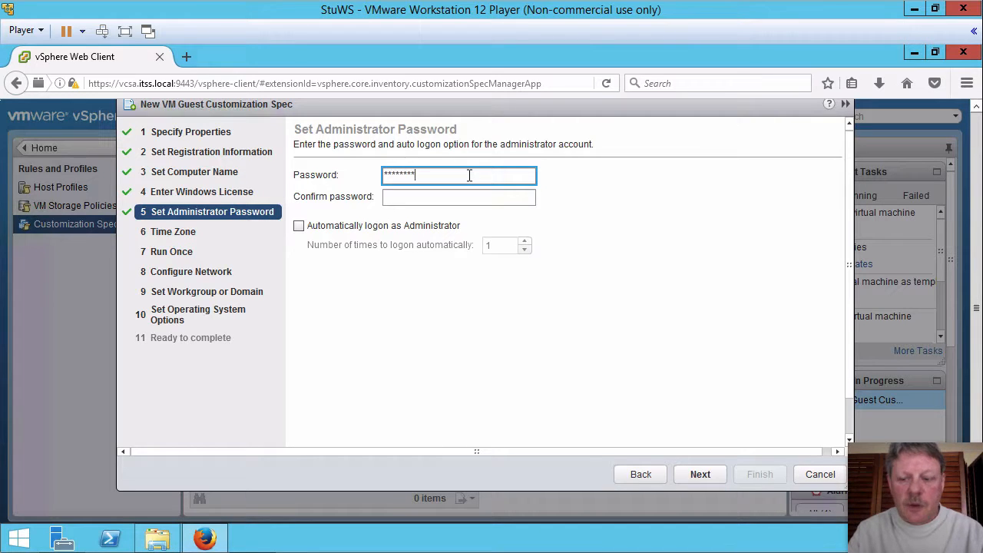
{"action": "key", "text": "BackSpace"}
{"action": "key", "text": "BackSpace"}
{"action": "key", "text": "BackSpace"}
{"action": "key", "text": "BackSpace"}
{"action": "key", "text": "BackSpace"}
{"action": "key", "text": "BackSpace"}
{"action": "key", "text": "BackSpace"}
{"action": "key", "text": "BackSpace"}
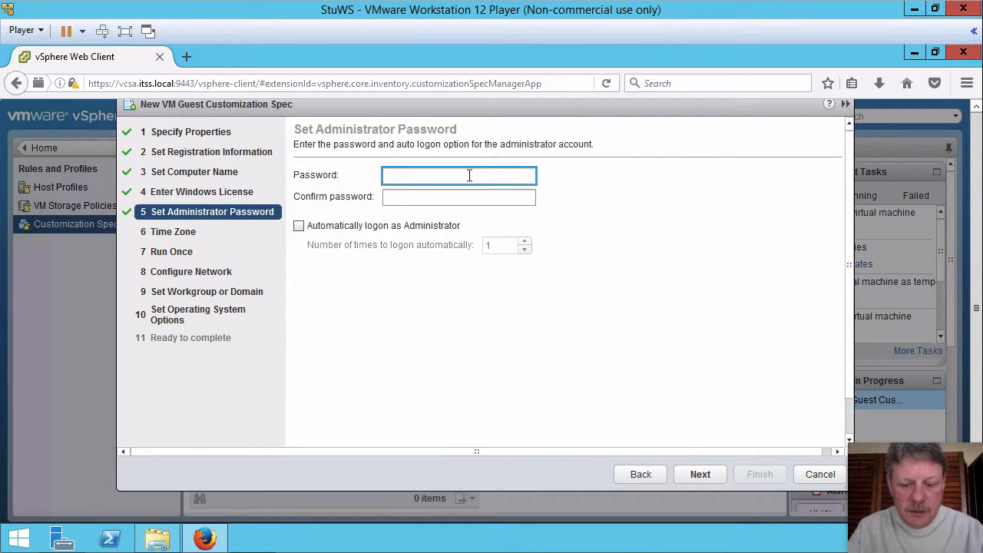
{"action": "type", "text": "********"}
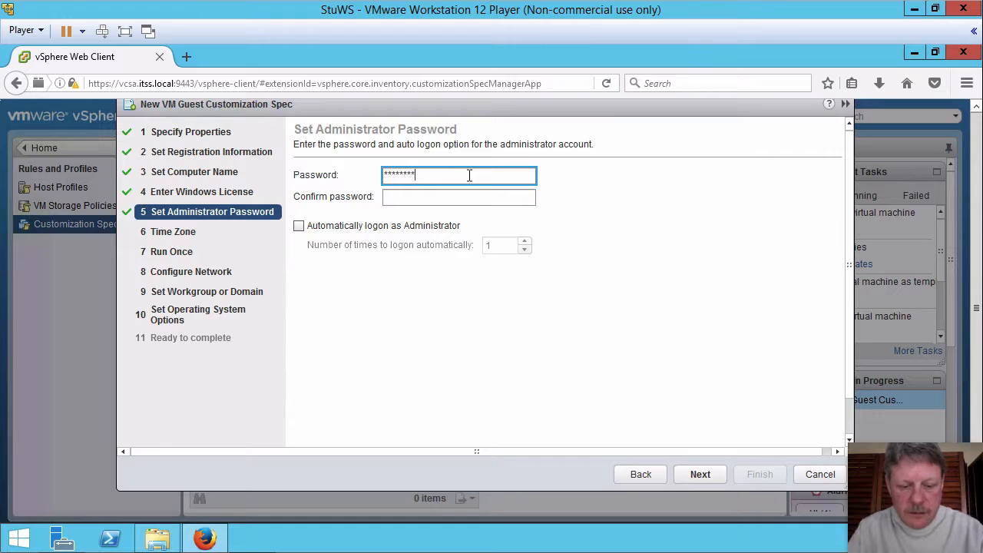
{"action": "key", "text": "Tab"}
{"action": "type", "text": "********"}
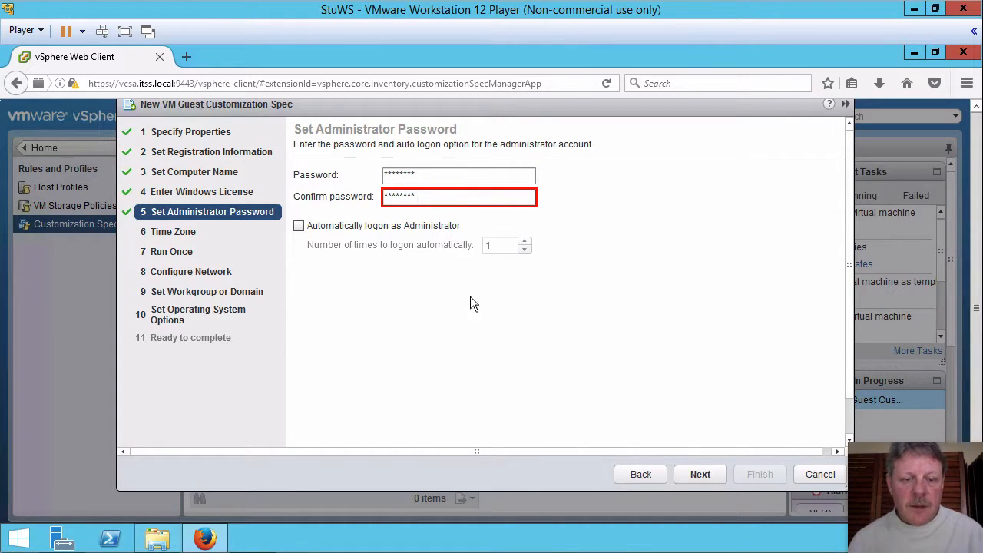
{"action": "left_click", "coordinate": [462, 180]}
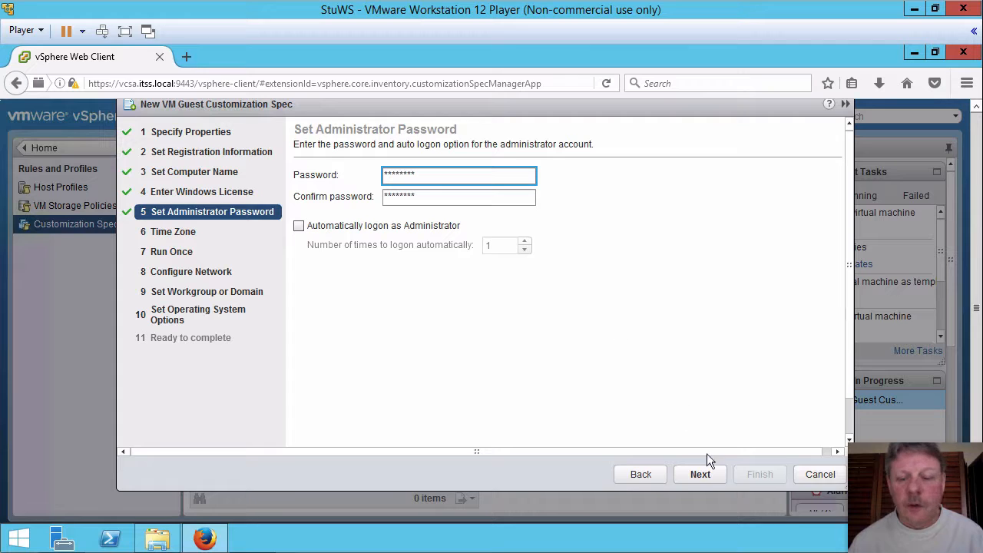
{"action": "left_click", "coordinate": [699, 474]}
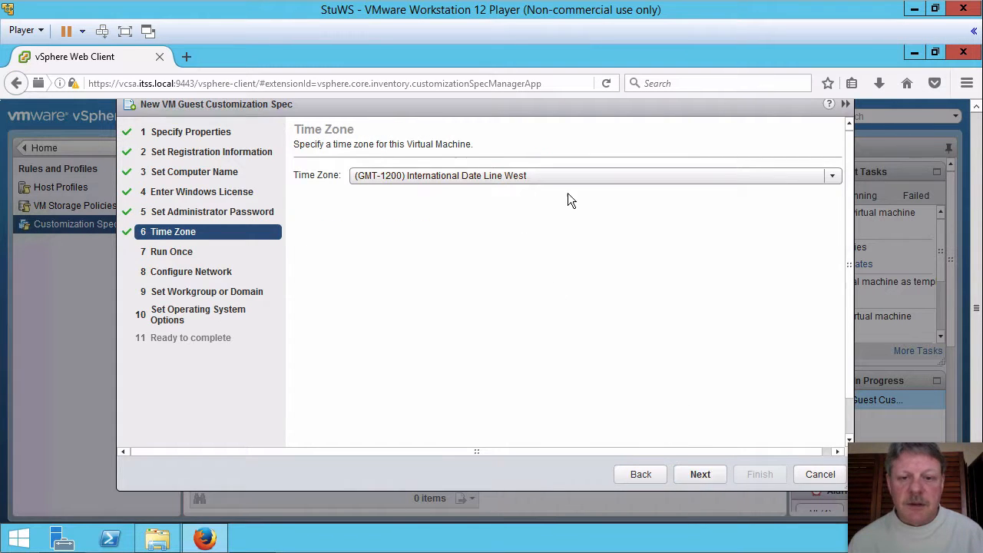
Choose the (GMT-0500) New York, Miami, Atlanta, Detroit, Toronto time zone and continue.
{"action": "left_click", "coordinate": [586, 176]}
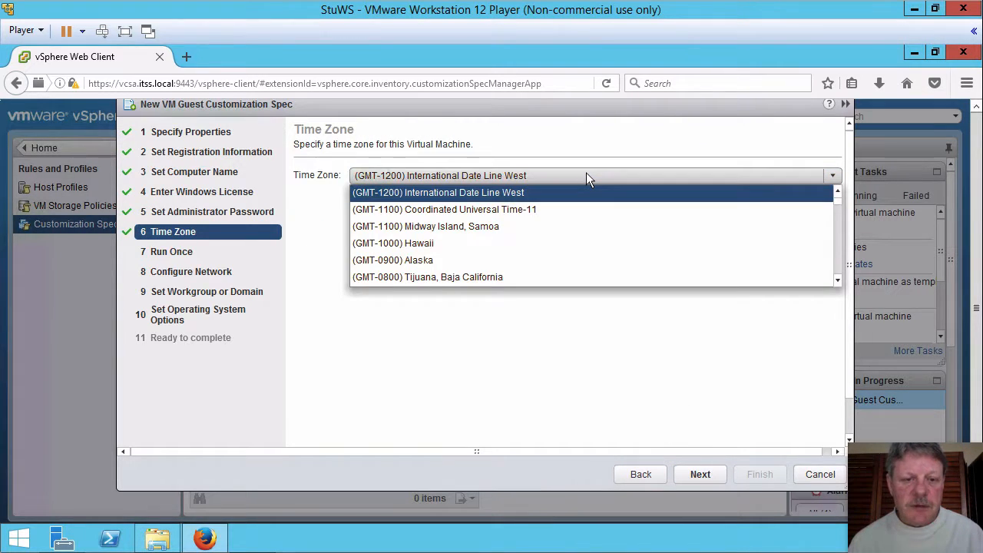
{"action": "scroll", "coordinate": [598, 245], "scroll_direction": "down", "scroll_amount": 1}
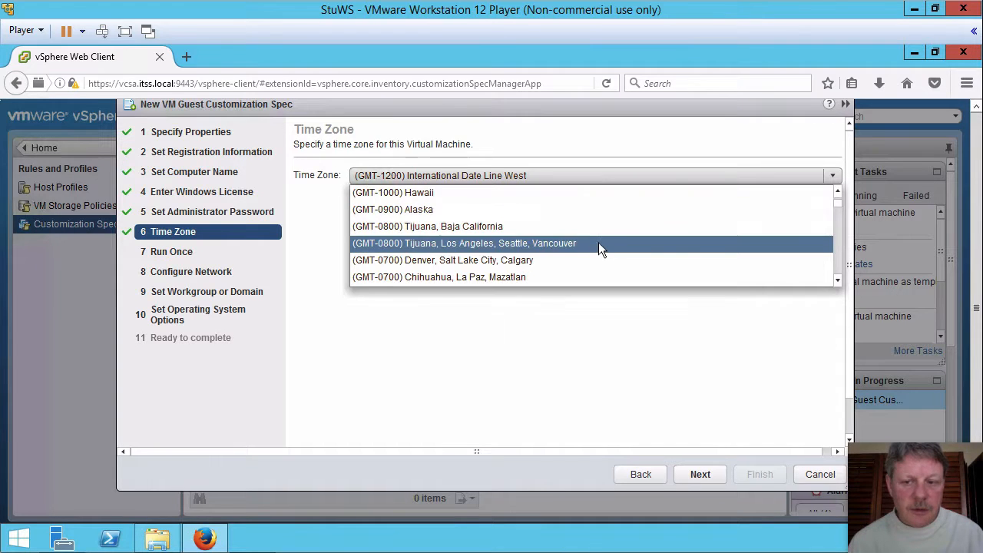
{"action": "left_click", "coordinate": [837, 249]}
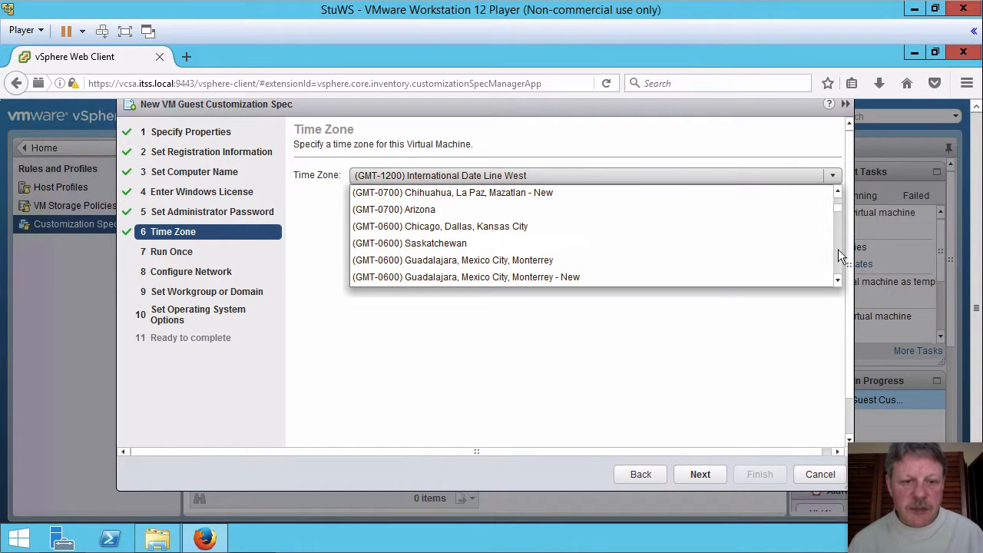
{"action": "left_click", "coordinate": [838, 249]}
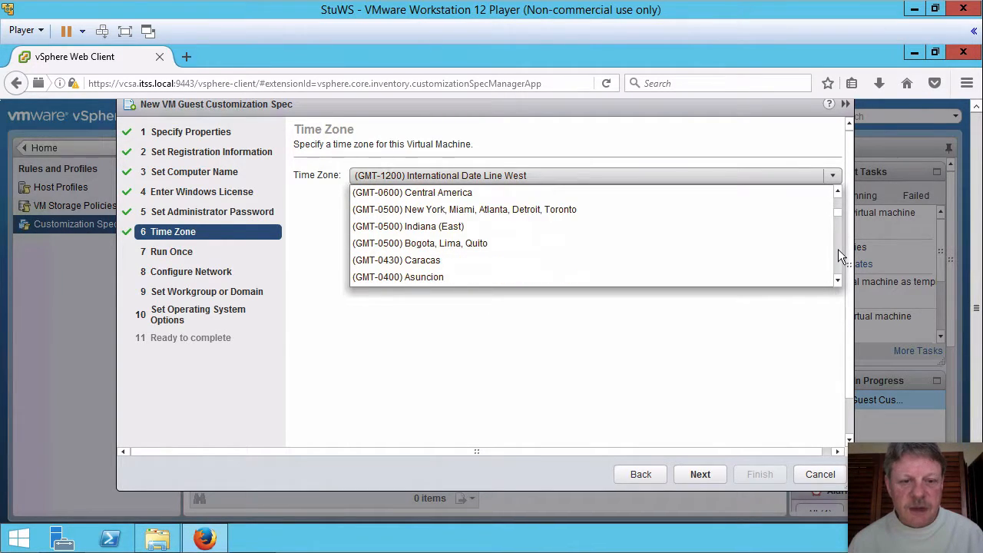
{"action": "left_click", "coordinate": [539, 209]}
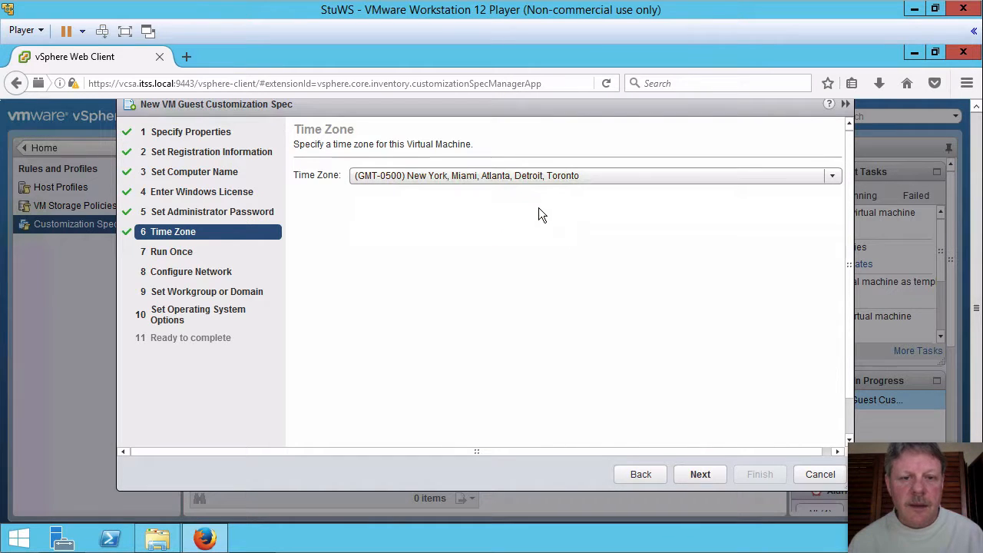
{"action": "left_click", "coordinate": [701, 474]}
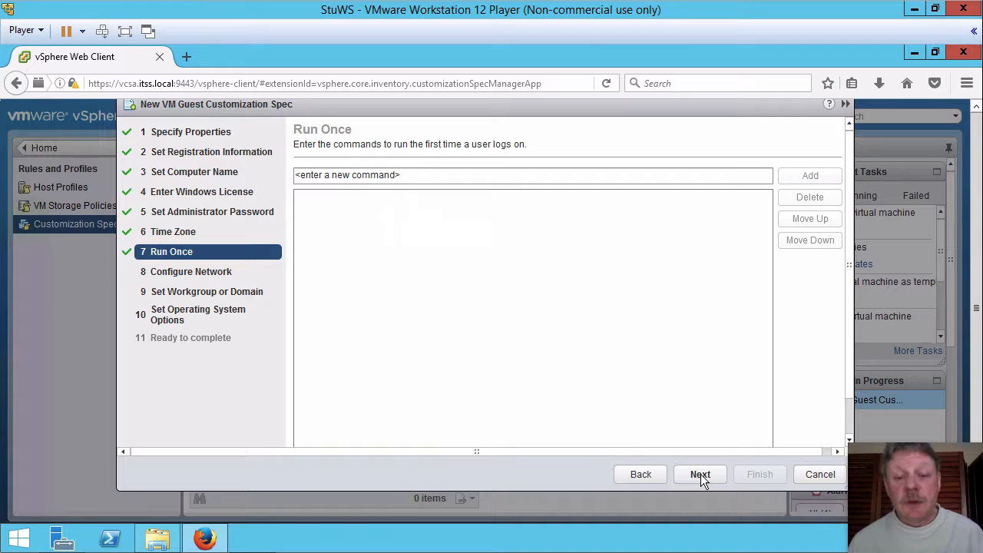
Accept defaults for Run Once, network, WORKGROUP and SID, finish, and view Jim-Customization's details.
{"action": "left_click", "coordinate": [700, 473]}
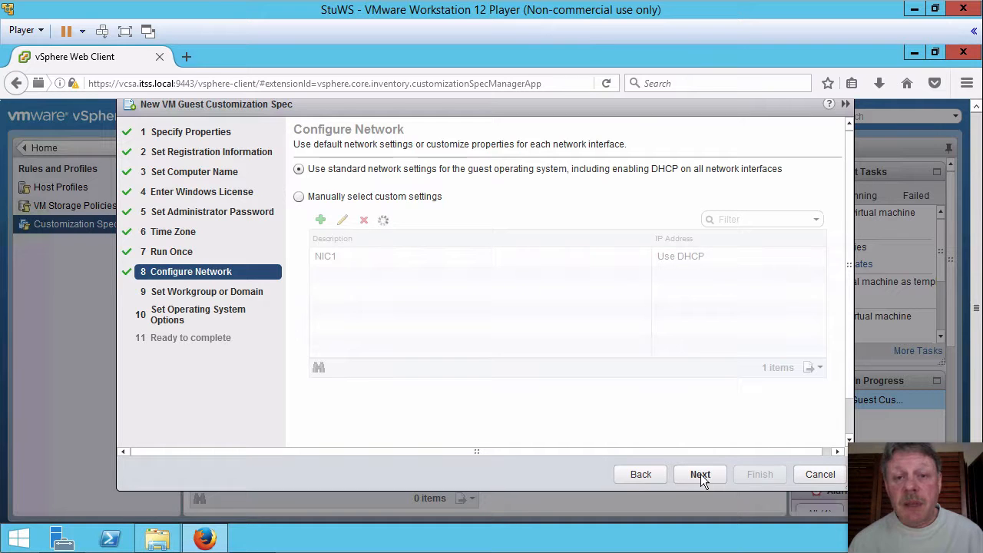
{"action": "left_click", "coordinate": [700, 474]}
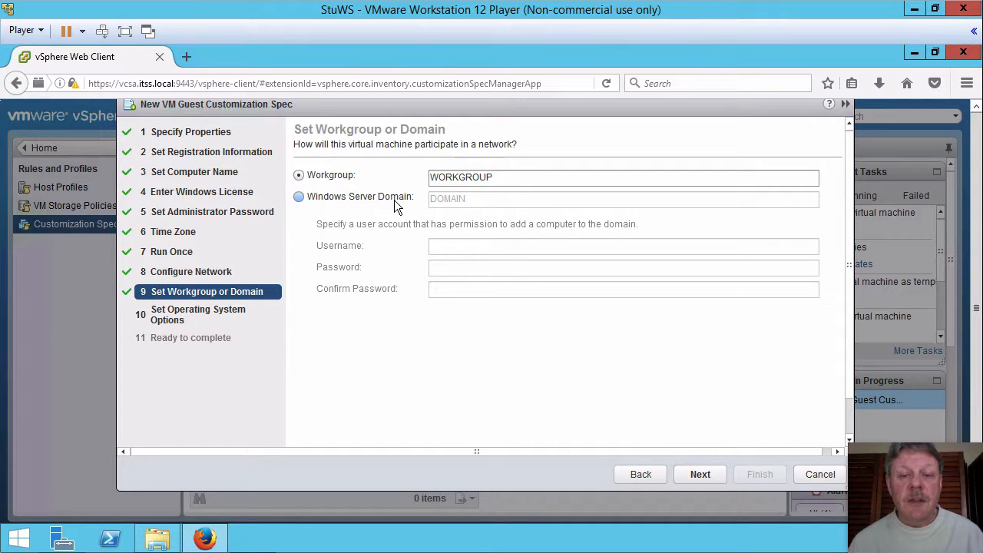
{"action": "left_click", "coordinate": [701, 470]}
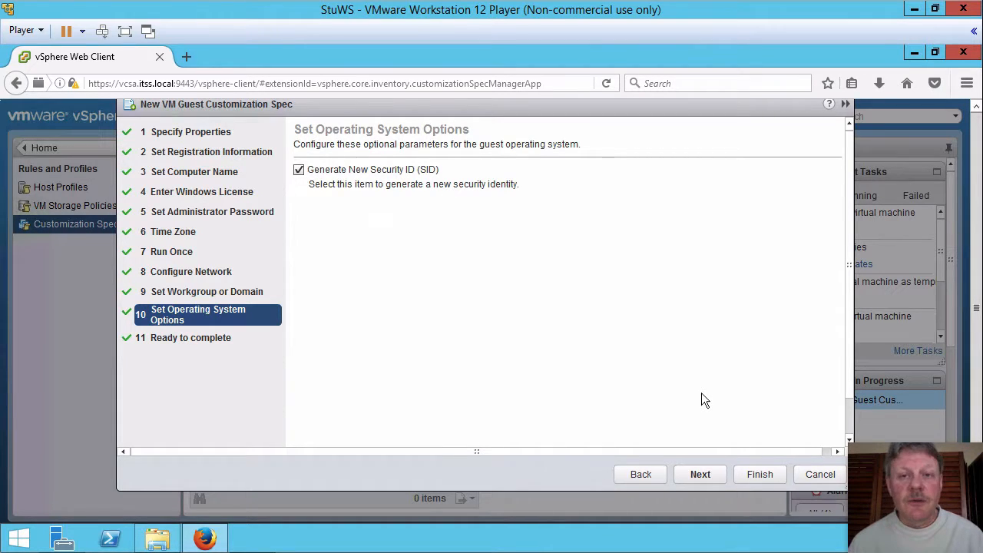
{"action": "left_click", "coordinate": [701, 474]}
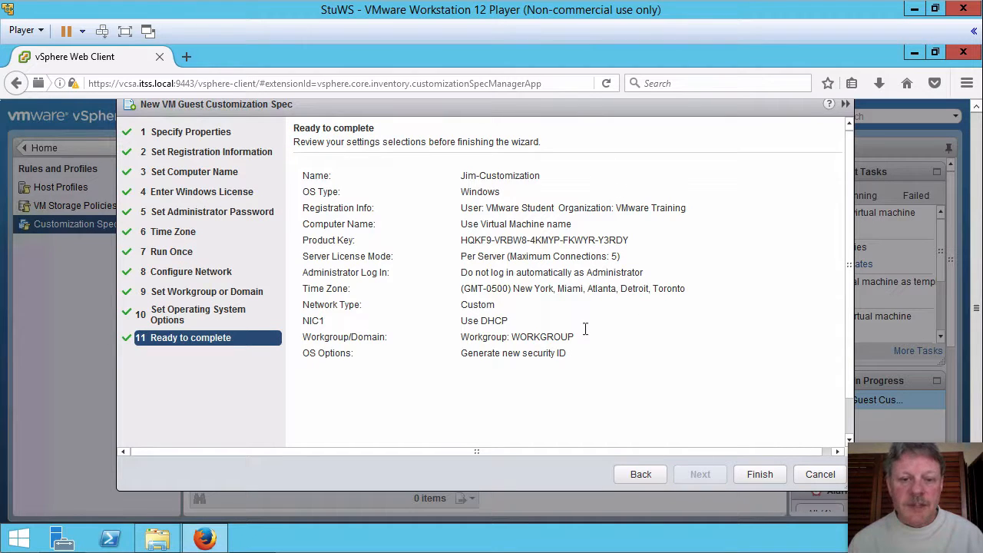
{"action": "left_click", "coordinate": [759, 470]}
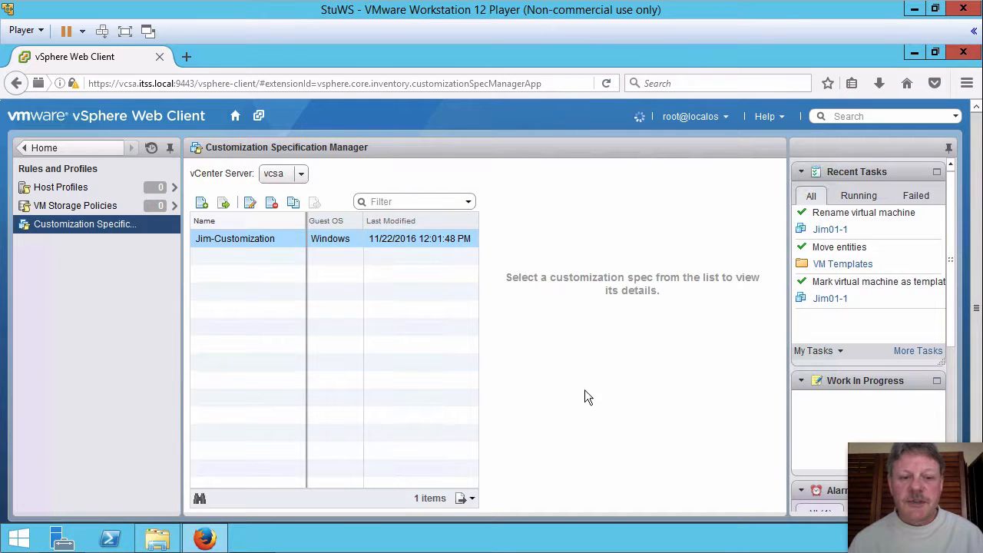
{"action": "left_click", "coordinate": [265, 240]}
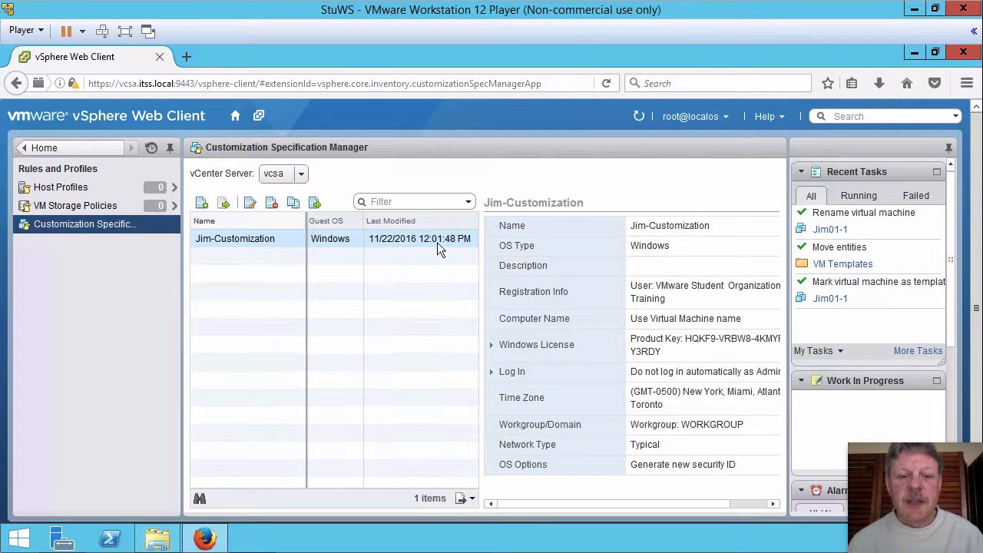
{"action": "left_click", "coordinate": [230, 234]}
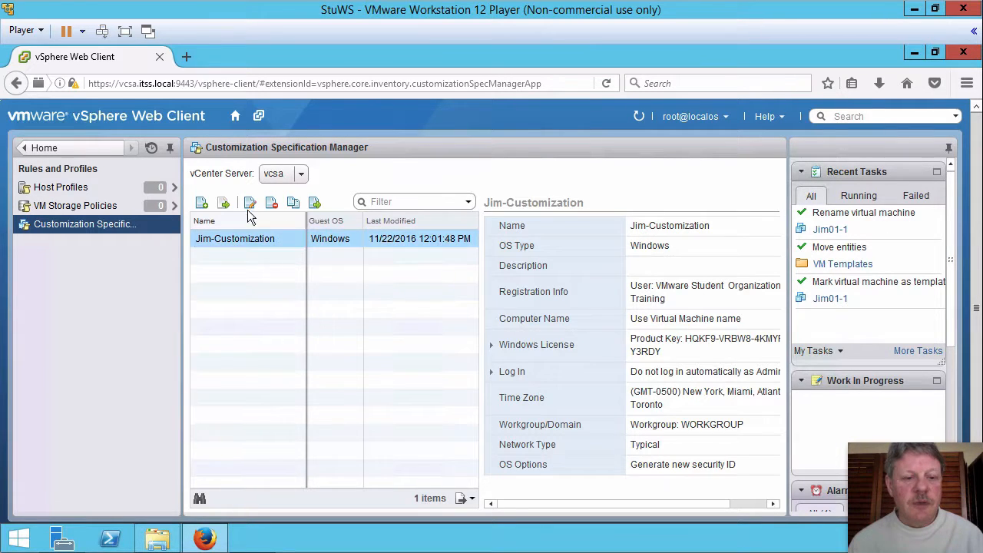